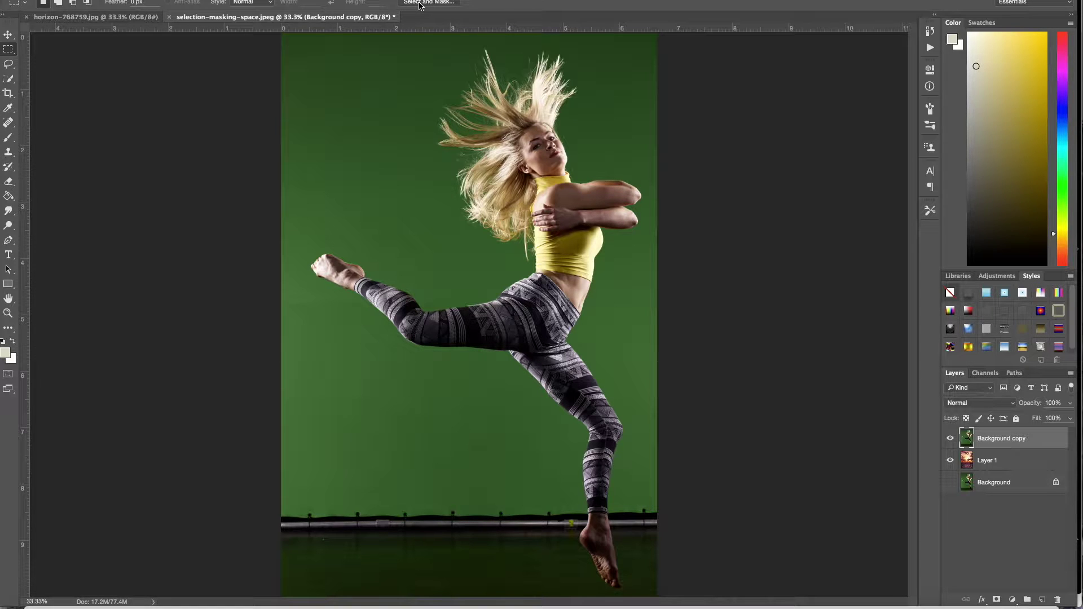
- Open Select and Mask for the Background copy layer and set the view mode to Onion Skin
left_click(420, 3)
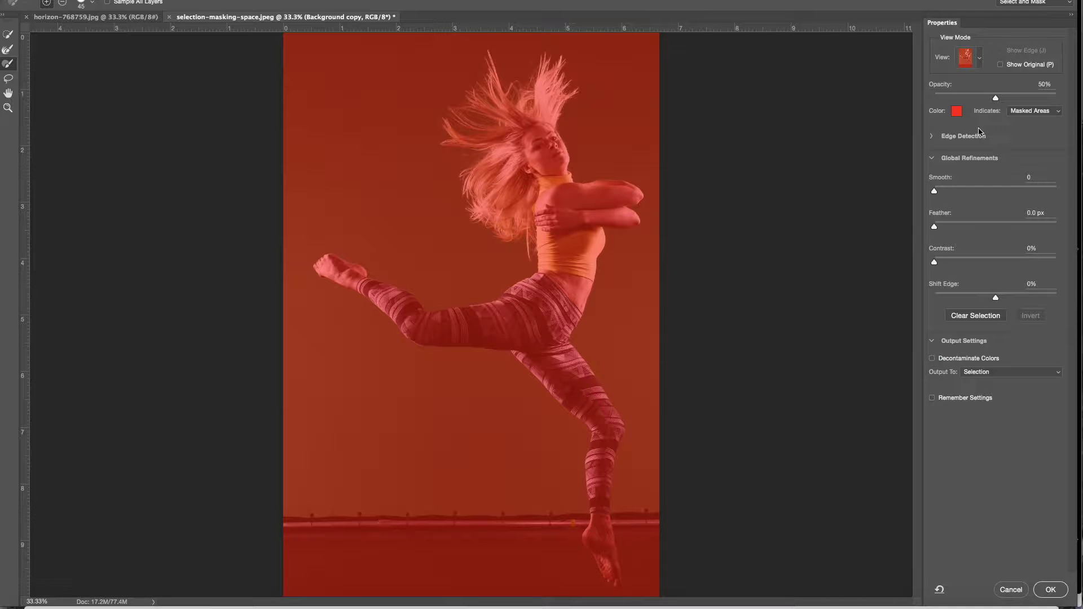
left_click(980, 64)
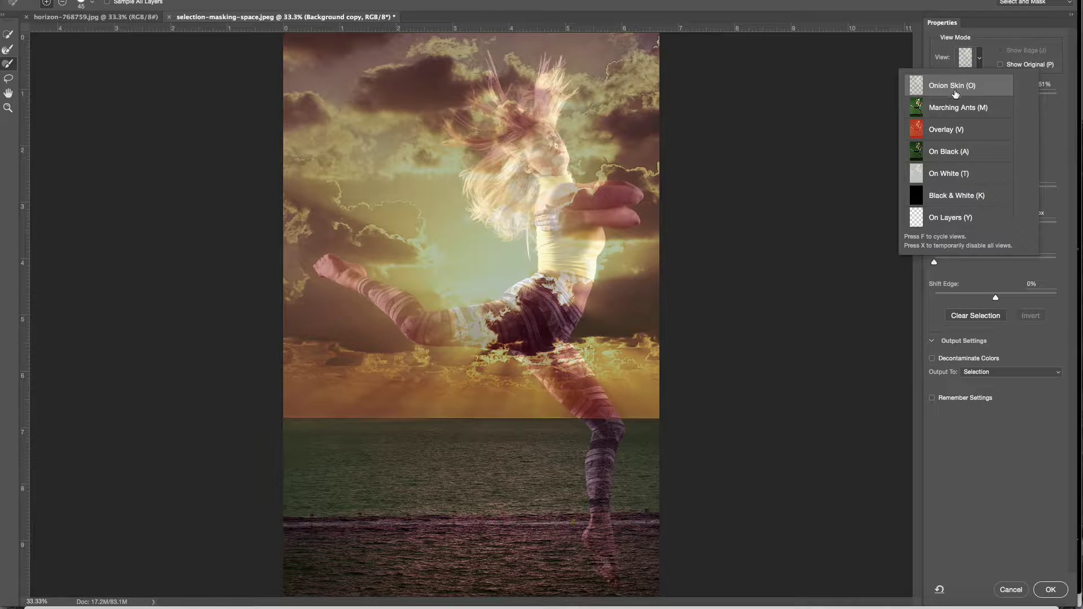
left_click(1008, 406)
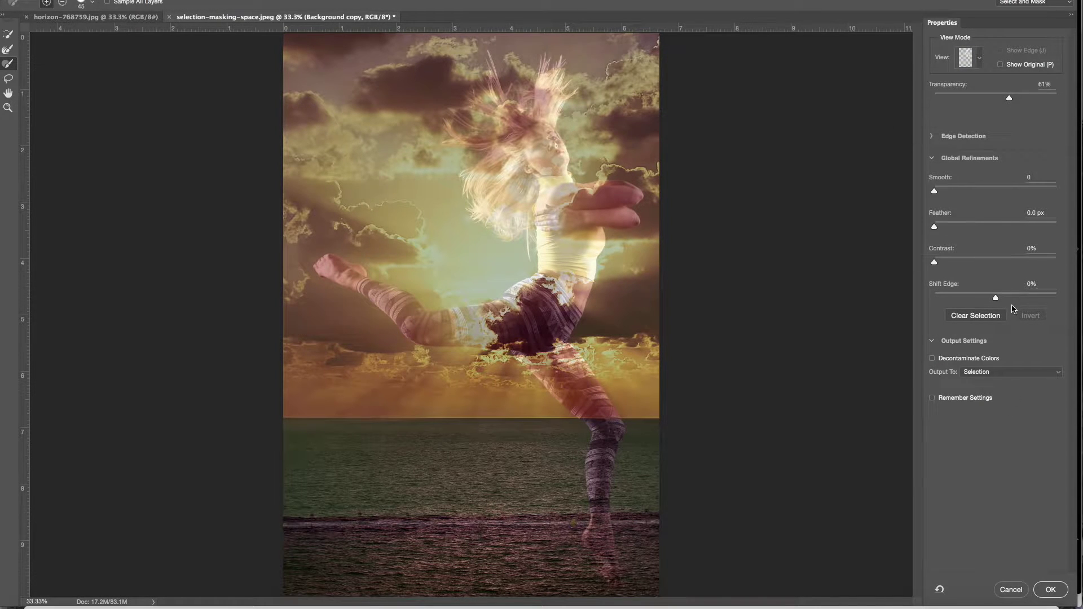
- Try the Onion Skin transparency across its full range and set it to 18%
left_click_drag(1010, 101, 975, 109)
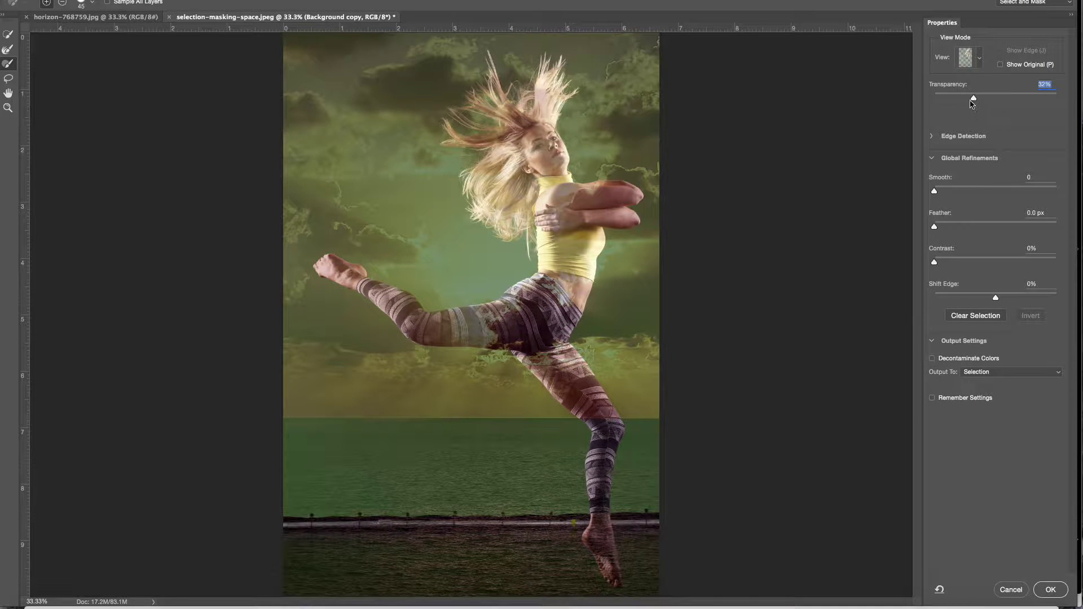
left_click_drag(974, 103, 932, 99)
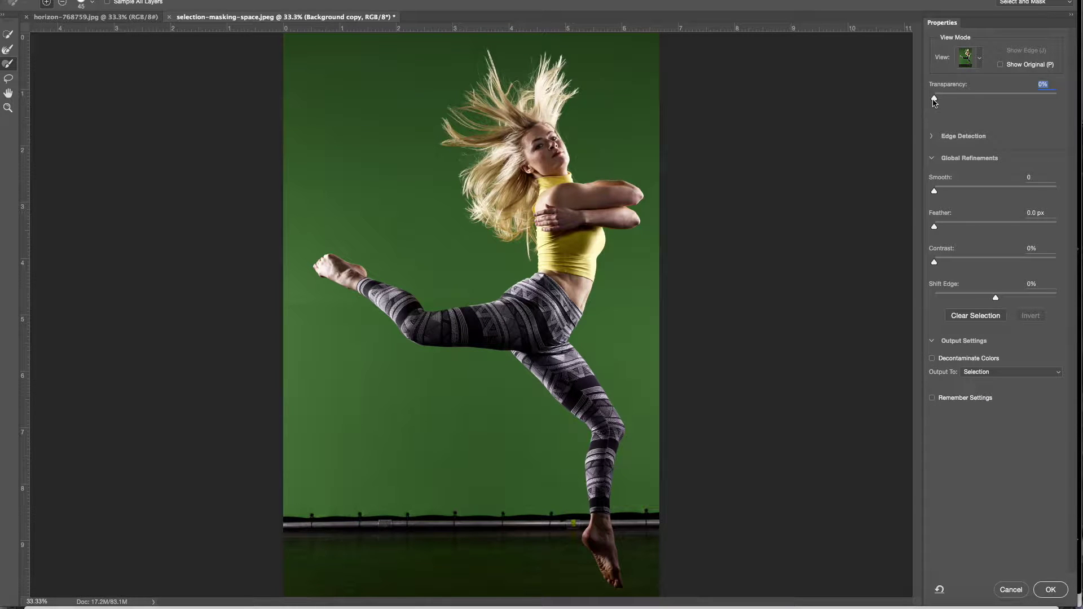
left_click_drag(934, 102, 1064, 104)
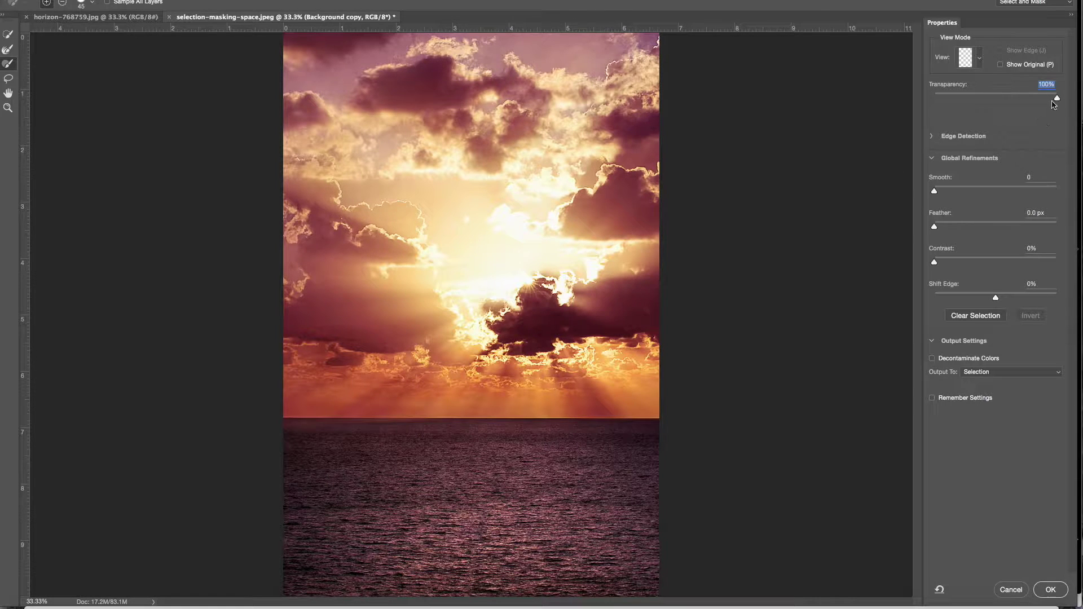
left_click_drag(1051, 100, 961, 99)
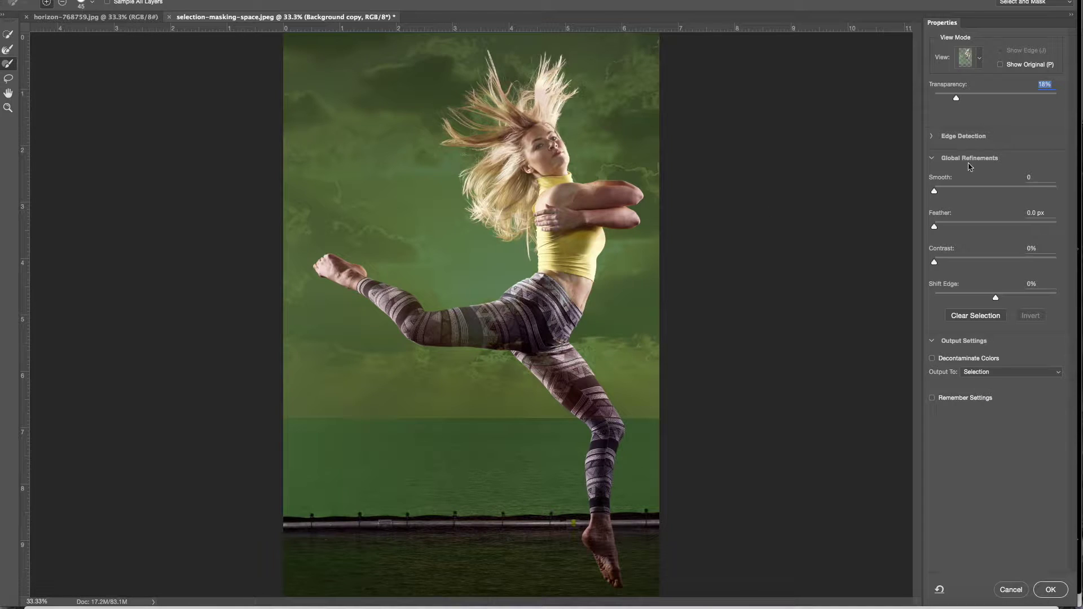
- Select the dancer's torso, face, arms and both legs with the Quick Selection tool
left_click(8, 35)
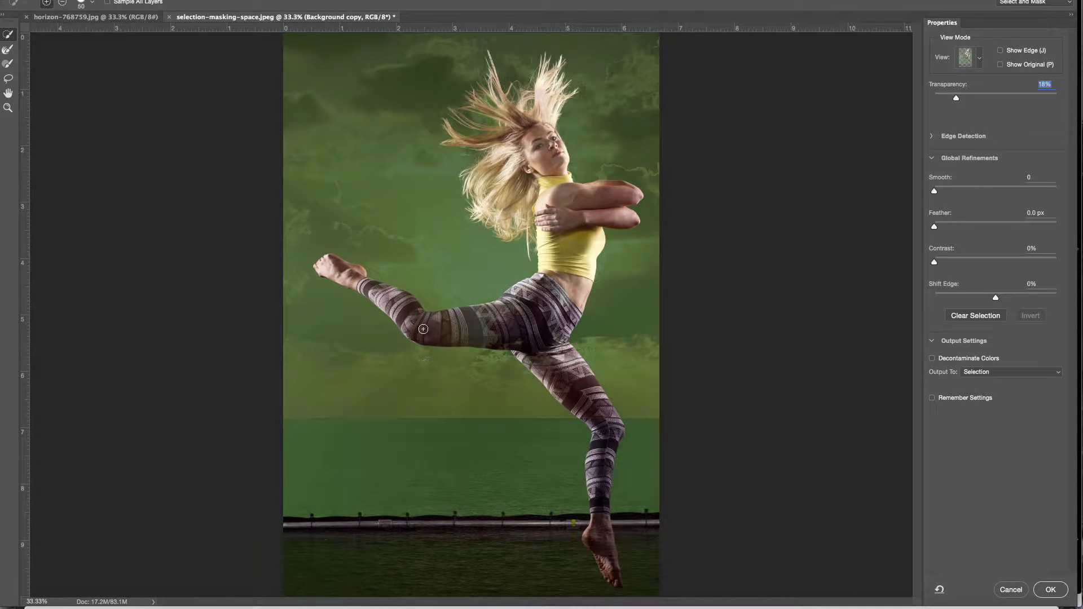
mouse_move(416, 321)
left_mouse_down()
mouse_move(505, 324)
mouse_move(555, 297)
mouse_move(573, 269)
mouse_move(573, 238)
mouse_move(538, 154)
left_mouse_up()
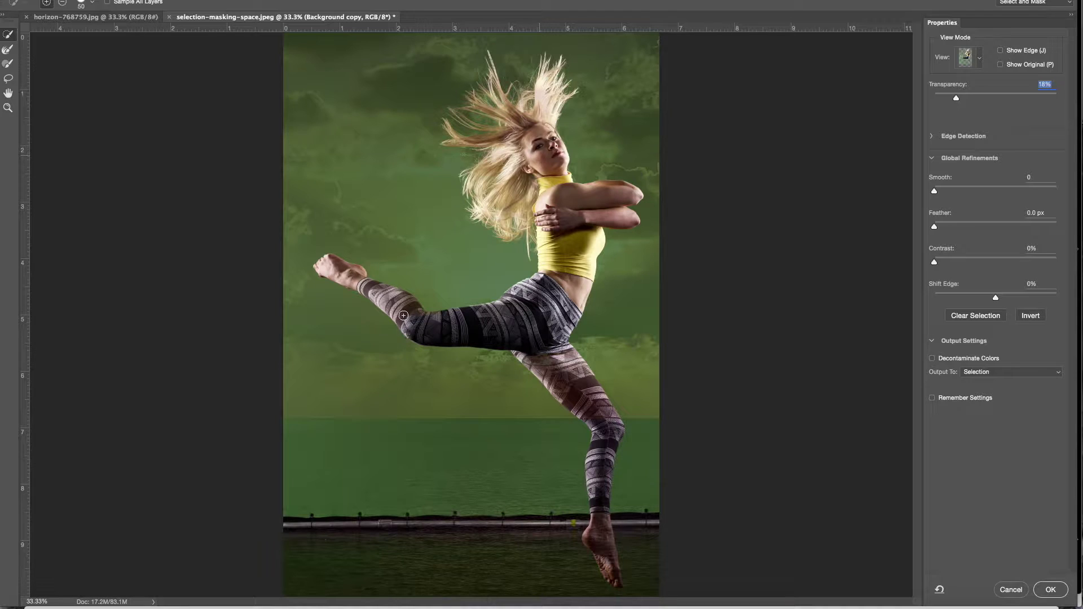
left_click_drag(413, 315, 328, 267)
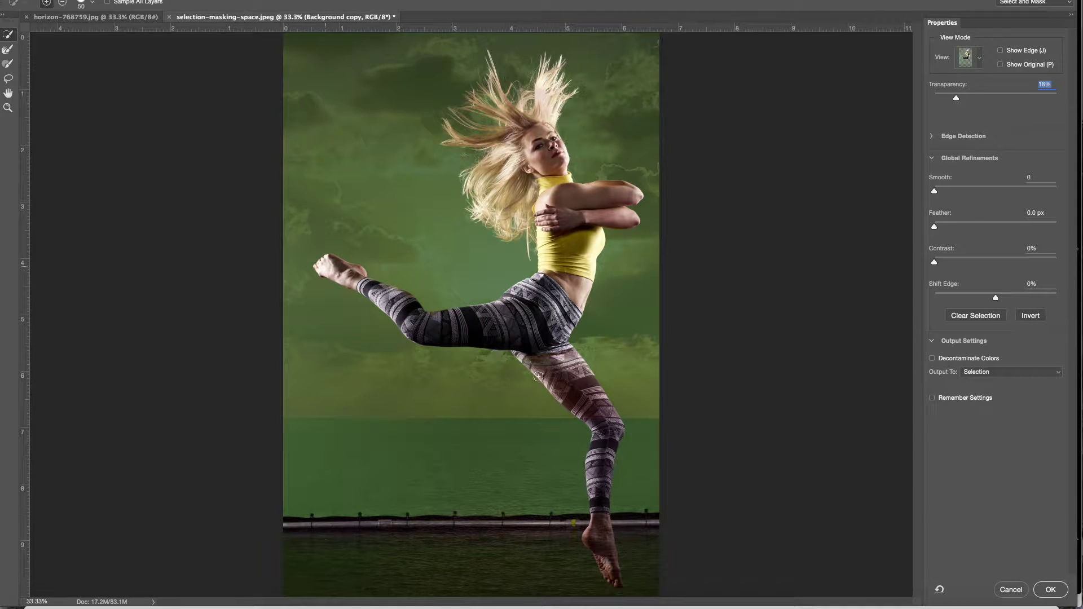
mouse_move(539, 354)
left_mouse_down()
mouse_move(594, 416)
mouse_move(596, 538)
mouse_move(611, 576)
mouse_move(601, 533)
left_mouse_up()
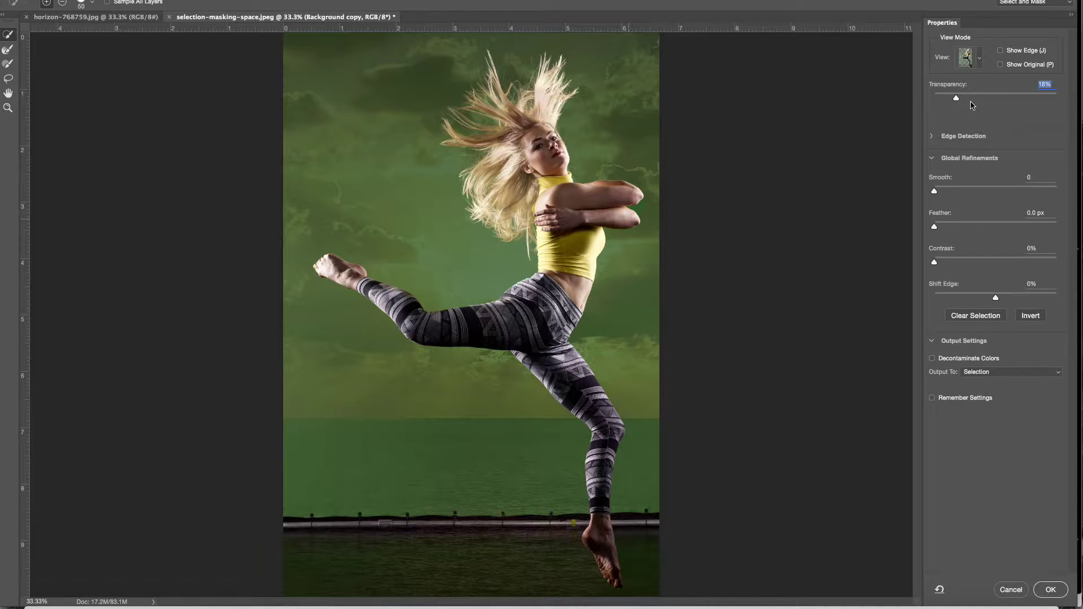
- Set the transparency to 56% and add the dancer's hair to the selection with a Quick Selection brush of size 100
left_click_drag(960, 100, 996, 100)
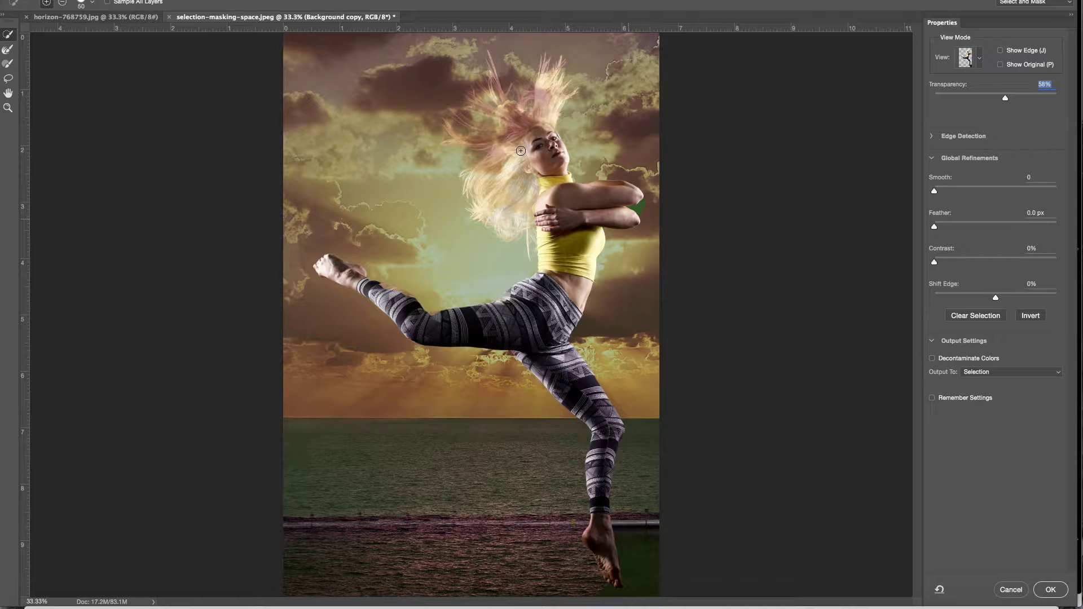
key("bracketright")
key("bracketright")
key("bracketright")
key("bracketright")
key("bracketright")
mouse_move(516, 139)
left_mouse_down()
mouse_move(499, 93)
mouse_move(542, 116)
mouse_move(502, 187)
mouse_move(505, 211)
mouse_move(516, 161)
mouse_move(496, 138)
mouse_move(473, 142)
mouse_move(511, 116)
mouse_move(497, 110)
left_mouse_up()
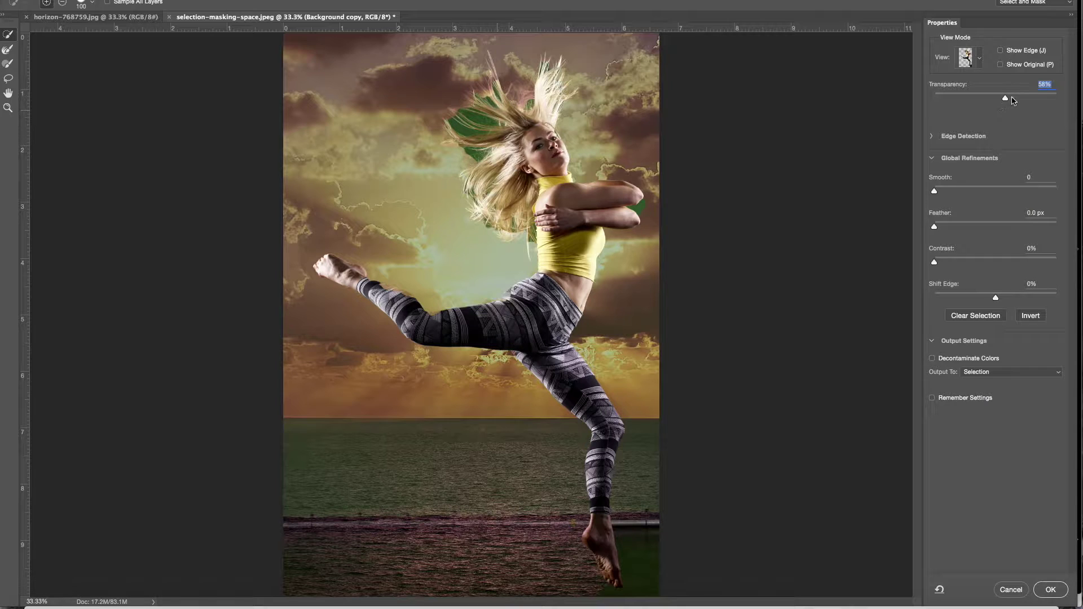
- Set the transparency to 41% and extend the quick selection over the upper hair strands and the raised leg's upper edge
left_click_drag(1007, 101, 982, 100)
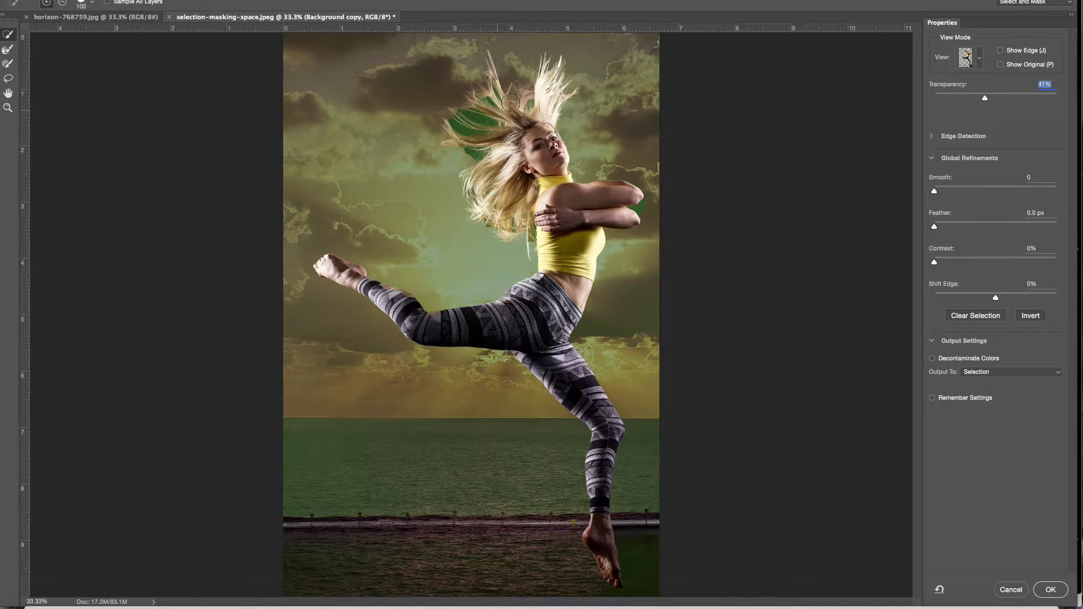
left_click_drag(488, 106, 473, 101)
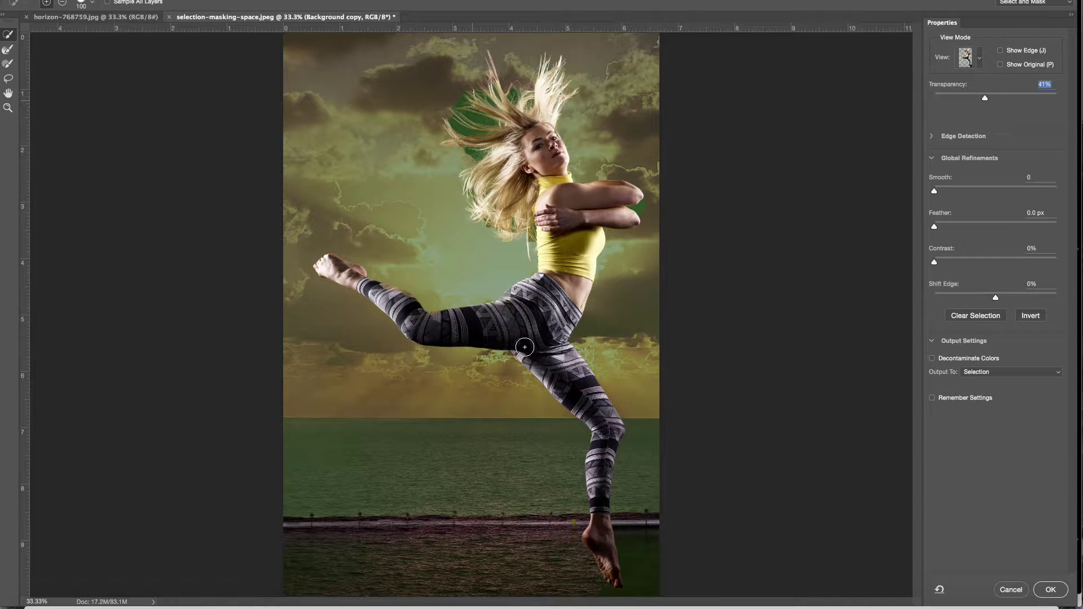
mouse_move(406, 305)
left_mouse_down()
mouse_move(387, 290)
mouse_move(437, 315)
left_mouse_up()
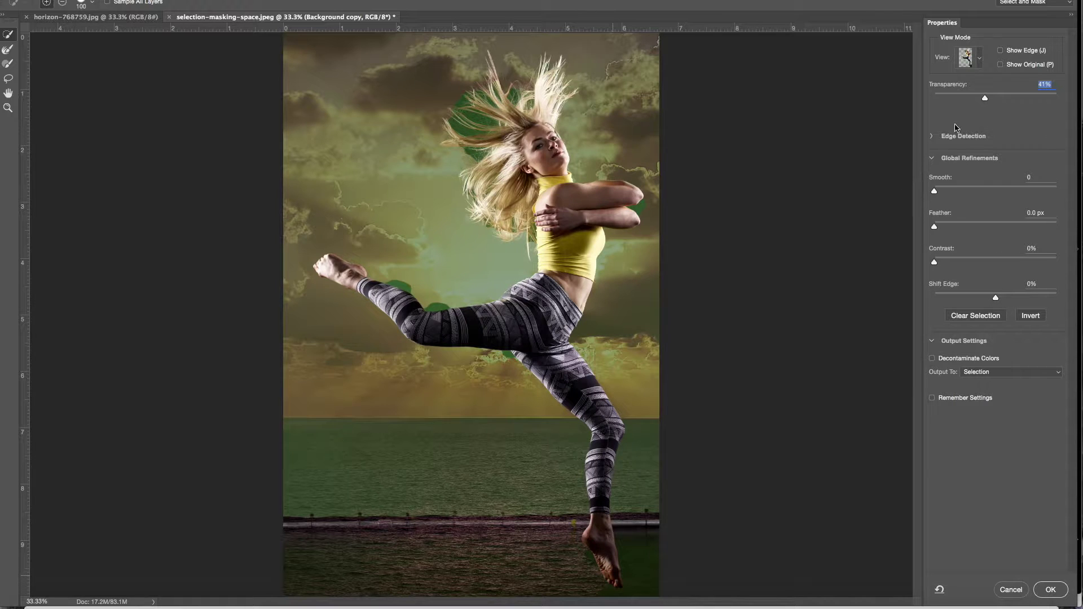
- Set the transparency to 26% and refine the edges of the hair and raised leg with a Refine Edge Brush of size 100
mouse_move(985, 100)
left_mouse_down()
mouse_move(953, 101)
mouse_move(1012, 102)
mouse_move(973, 101)
left_mouse_up()
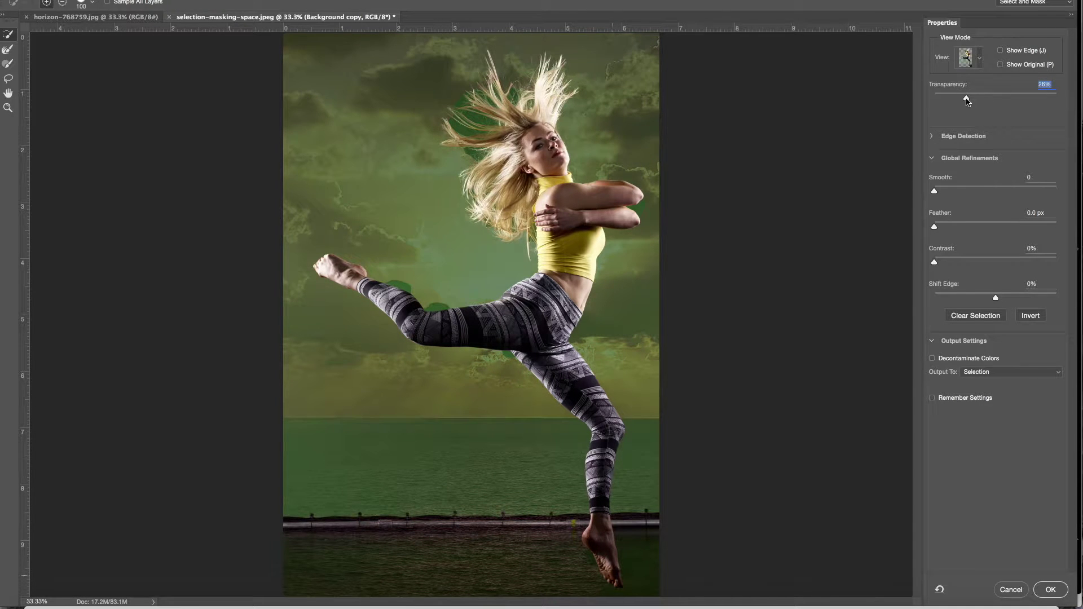
left_click(7, 52)
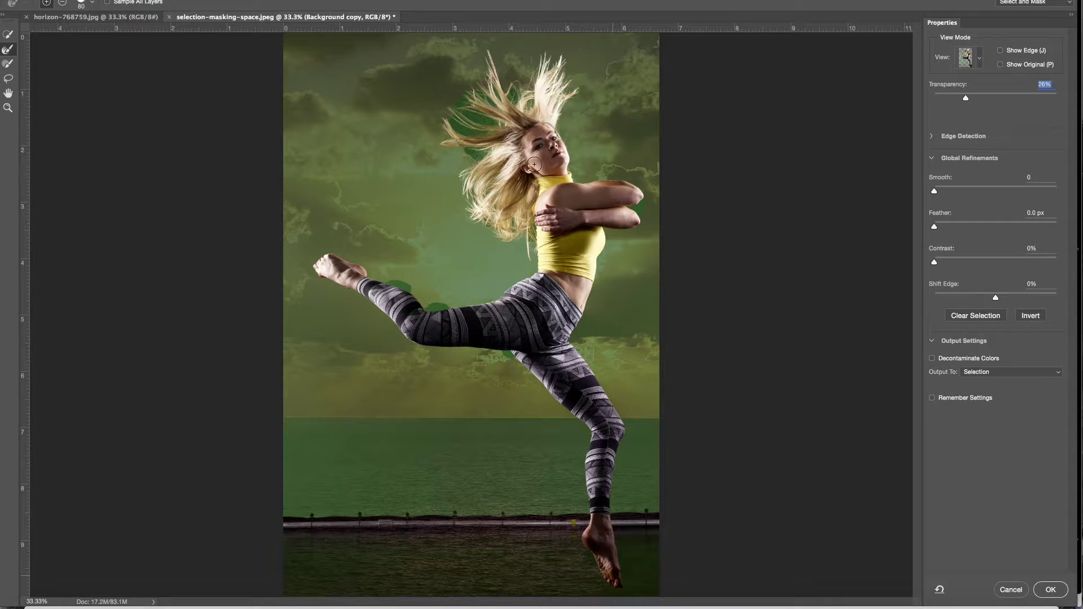
key("bracketright")
key("bracketright")
mouse_move(459, 124)
left_mouse_down()
mouse_move(477, 97)
mouse_move(494, 116)
mouse_move(459, 96)
mouse_move(518, 92)
mouse_move(482, 122)
mouse_move(473, 120)
mouse_move(529, 101)
mouse_move(474, 100)
left_mouse_up()
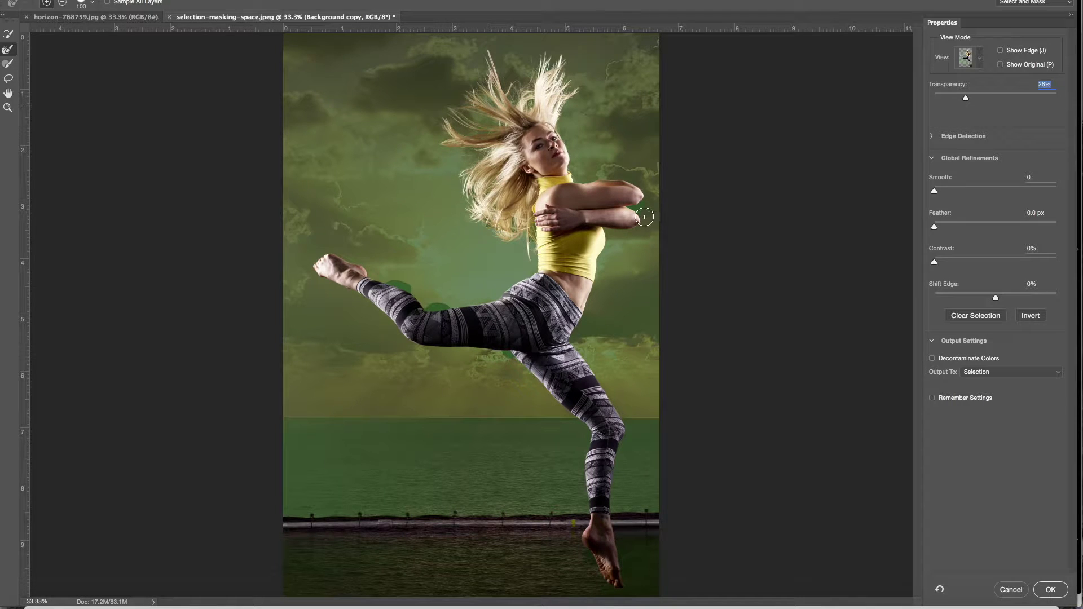
mouse_move(440, 304)
left_mouse_down()
mouse_move(394, 293)
mouse_move(405, 288)
left_mouse_up()
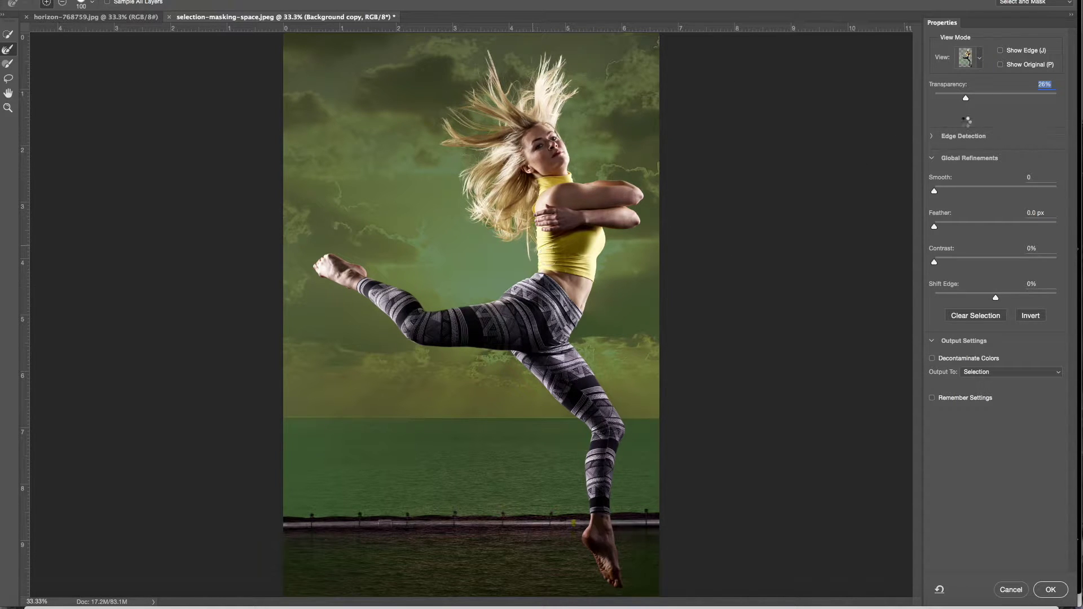
- Set the transparency to 100% and refine the edge of the lower hair against the sunset
left_click_drag(979, 101, 1059, 100)
left_click_drag(472, 207, 528, 224)
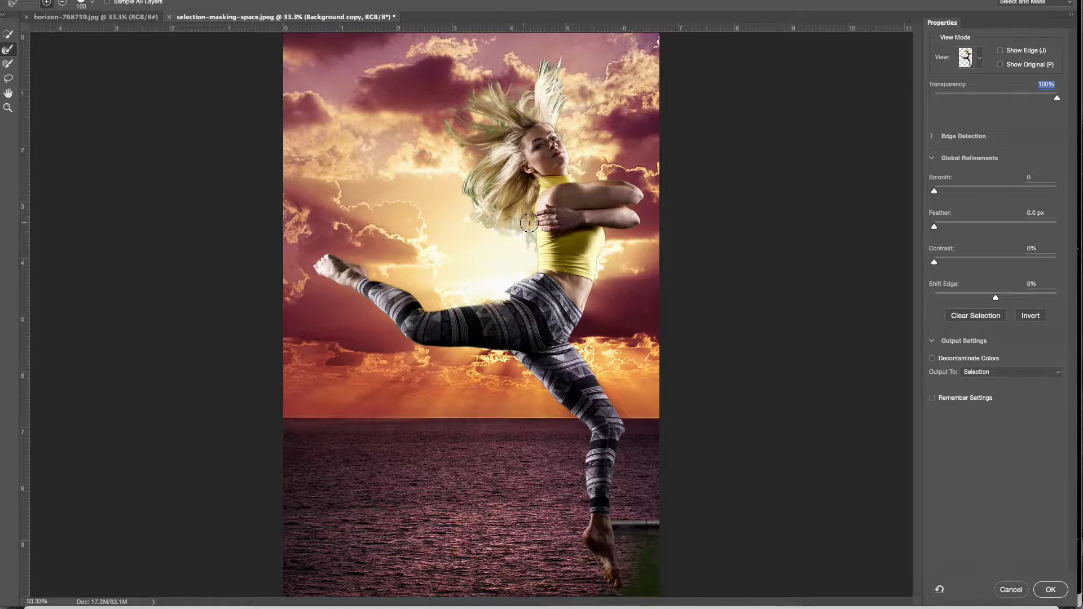
left_click(475, 197)
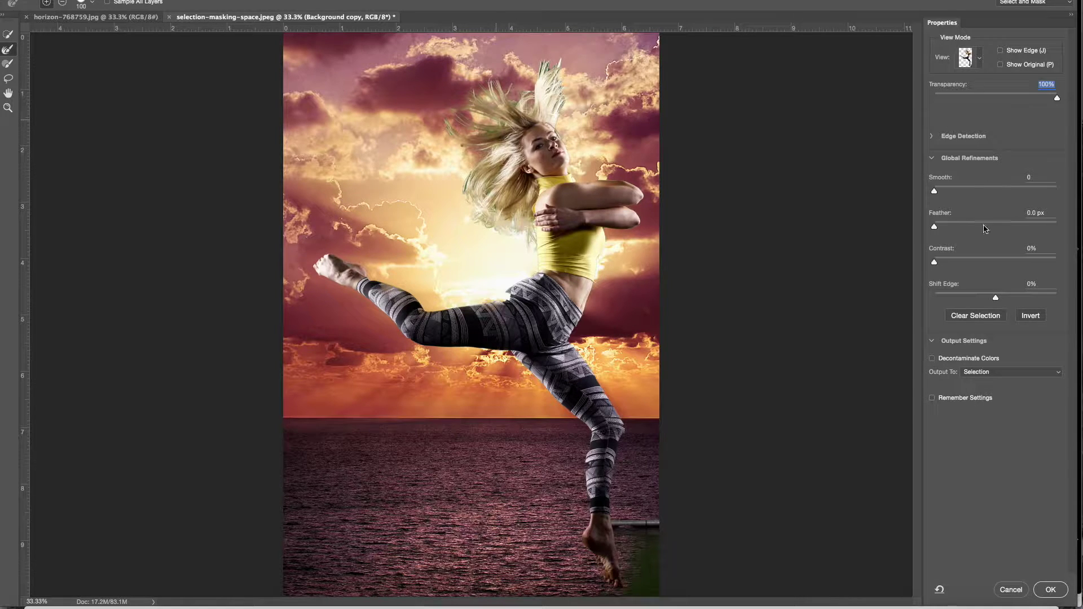
- Enable Decontaminate Colors and brush the outer edge of the lower hair again to reduce the green fringe
left_click(932, 358)
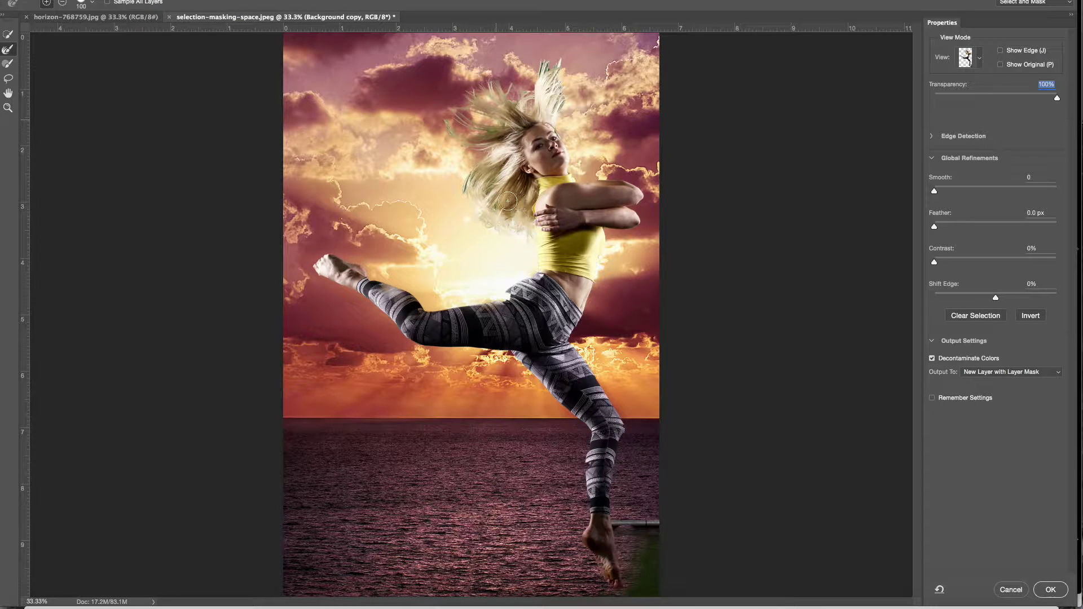
mouse_move(494, 208)
left_mouse_down()
mouse_move(483, 190)
mouse_move(506, 219)
mouse_move(467, 182)
left_mouse_up()
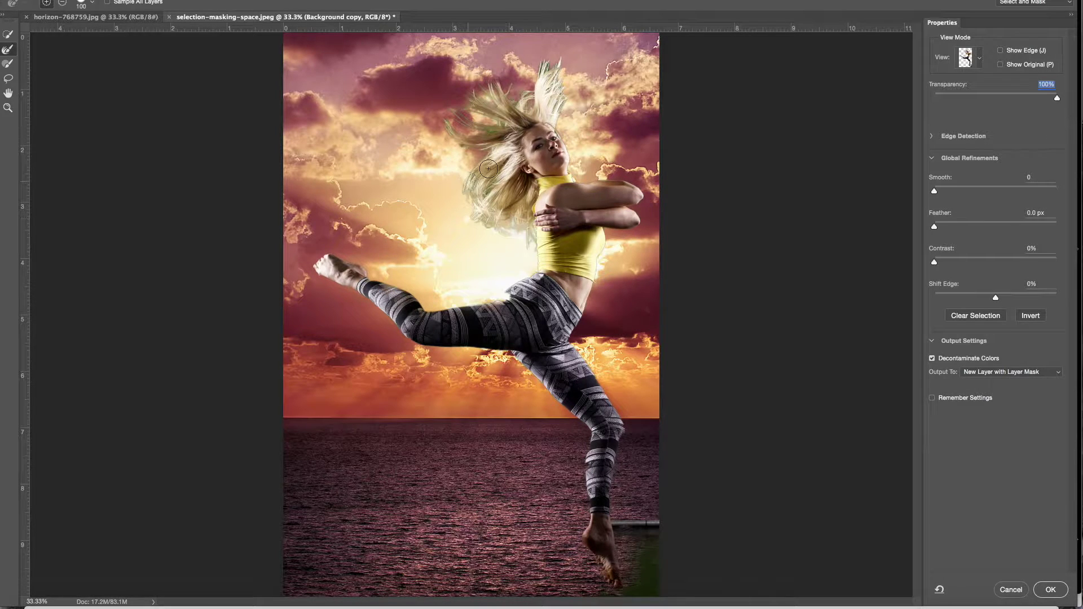
- Add missing parts of the hair and the raised thigh's upper edge back with the Quick Selection tool
left_click(8, 35)
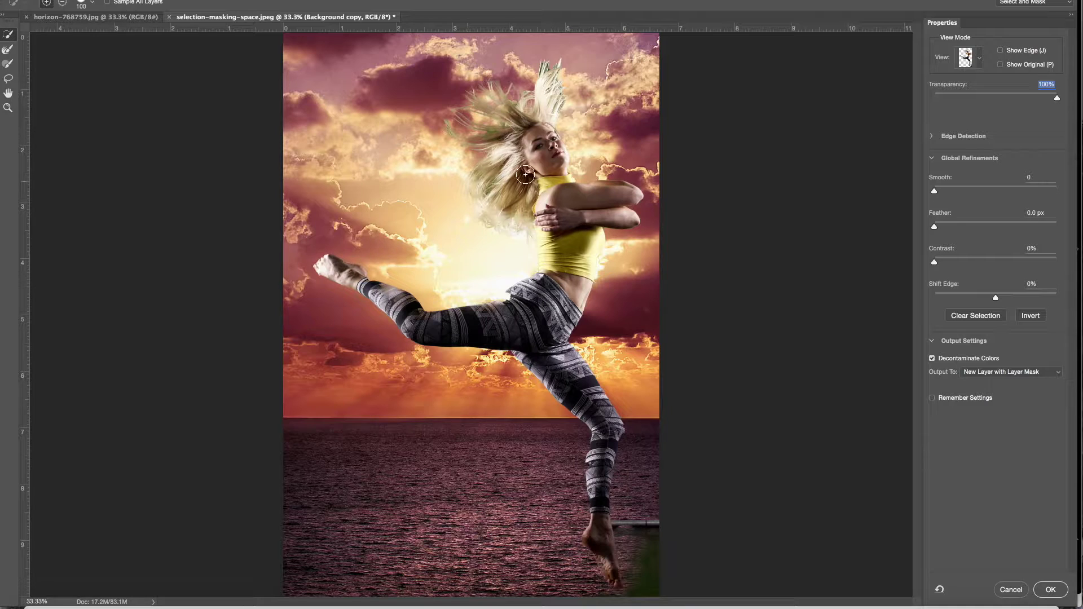
left_click(505, 170)
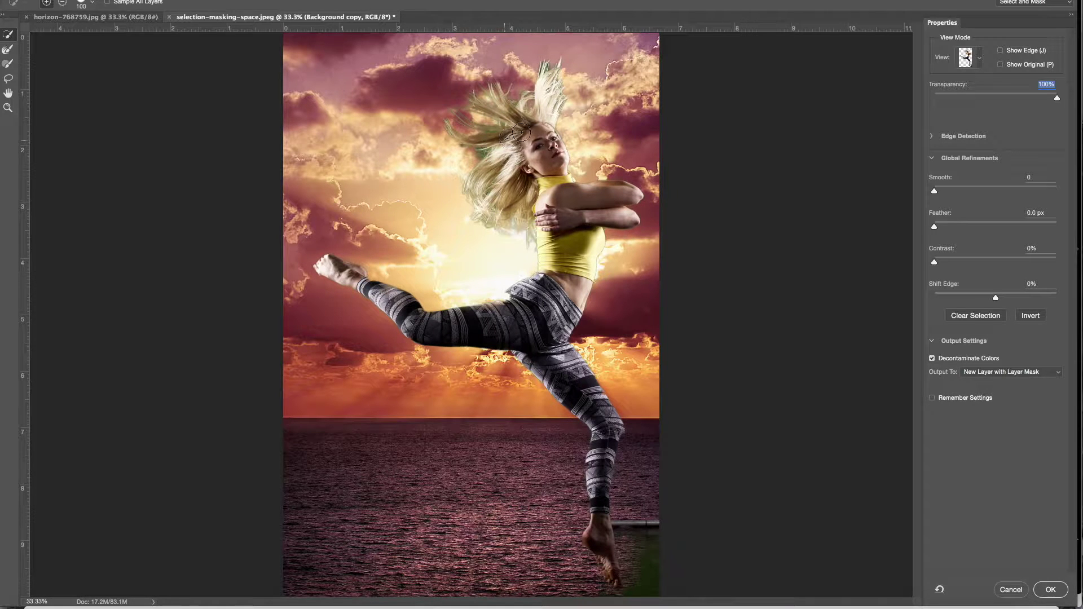
left_click(500, 107)
left_click(485, 311)
- Refine the re-added hair beside the face and the strands above the head with the Refine Edge Brush
left_click(8, 49)
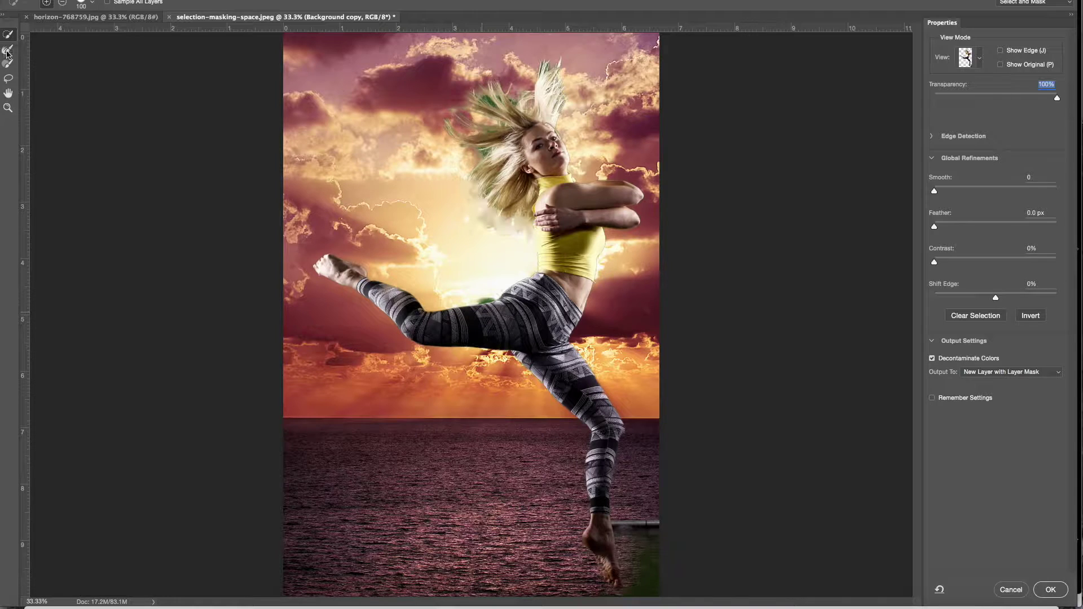
left_click_drag(475, 152, 481, 157)
left_click_drag(490, 101, 486, 103)
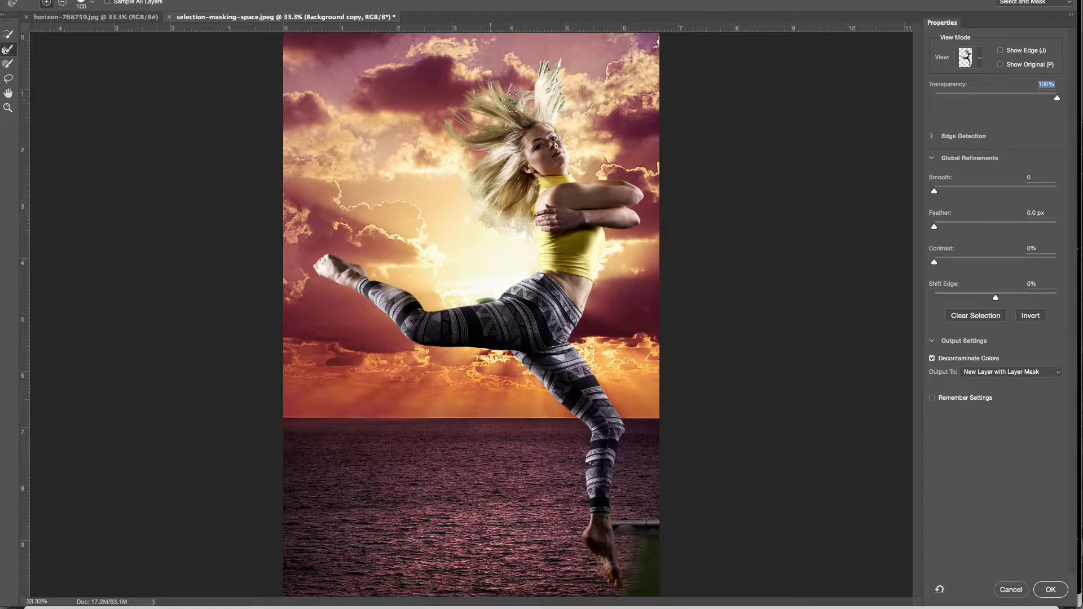
left_click(513, 103)
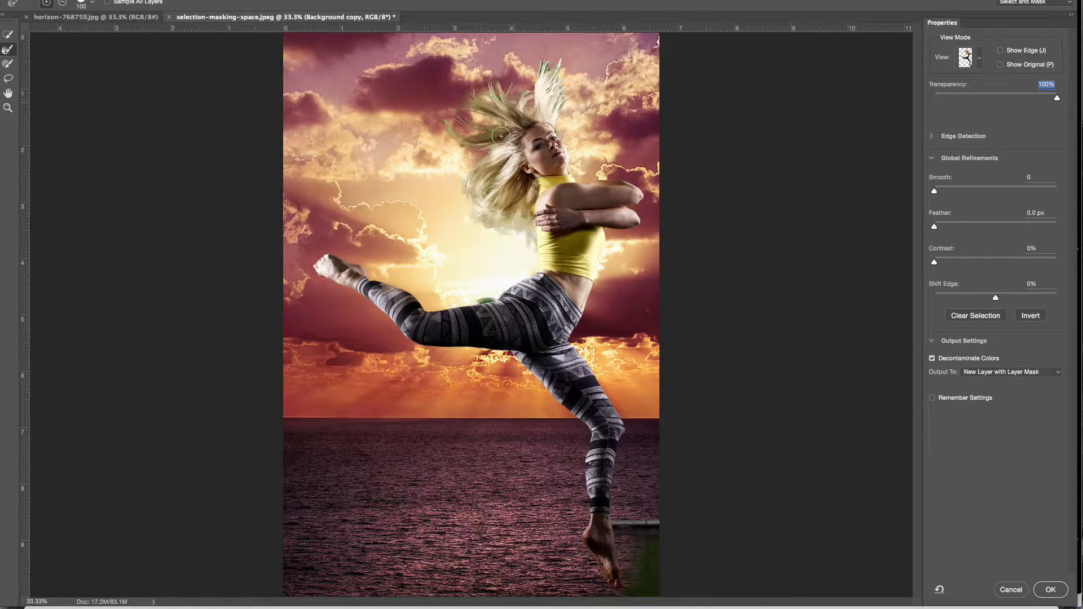
left_click(542, 67)
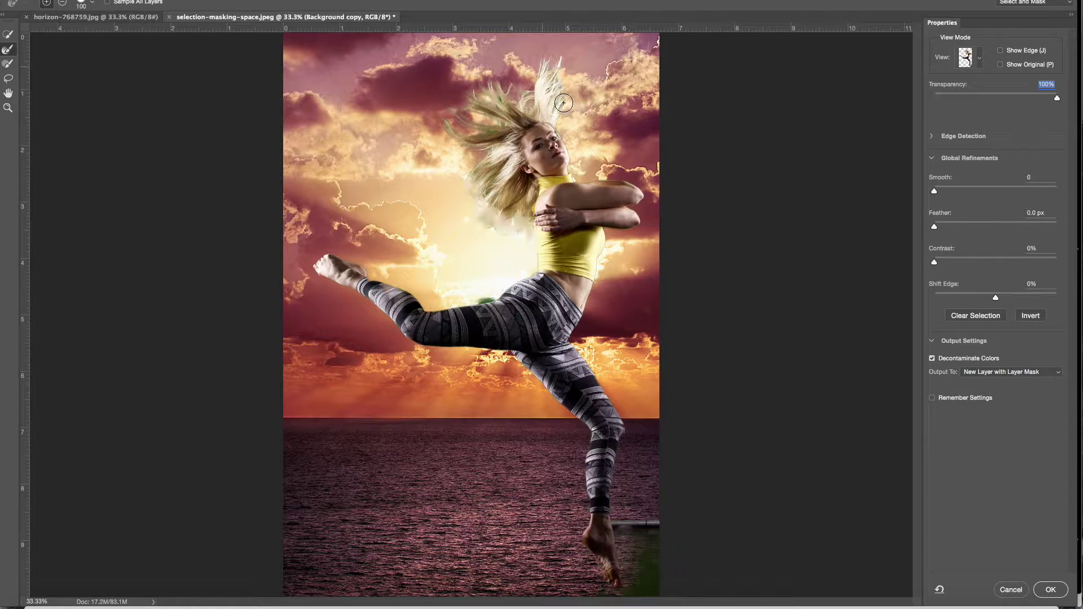
left_click(551, 85)
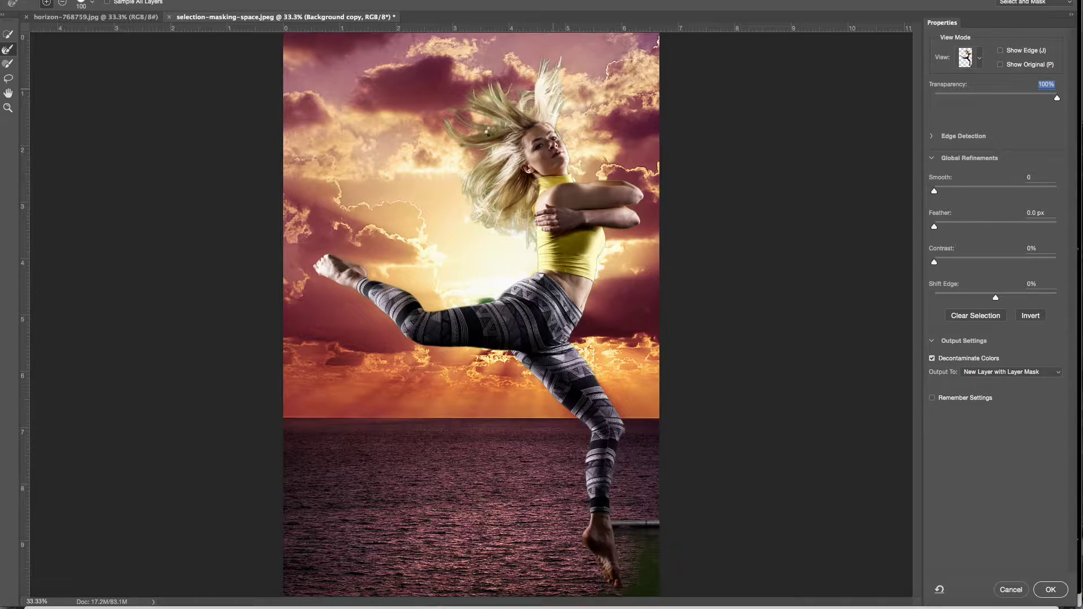
left_click(498, 110)
- Refine the lower hair tips and clean the green patch along the raised thigh's upper edge
left_click_drag(496, 211, 496, 234)
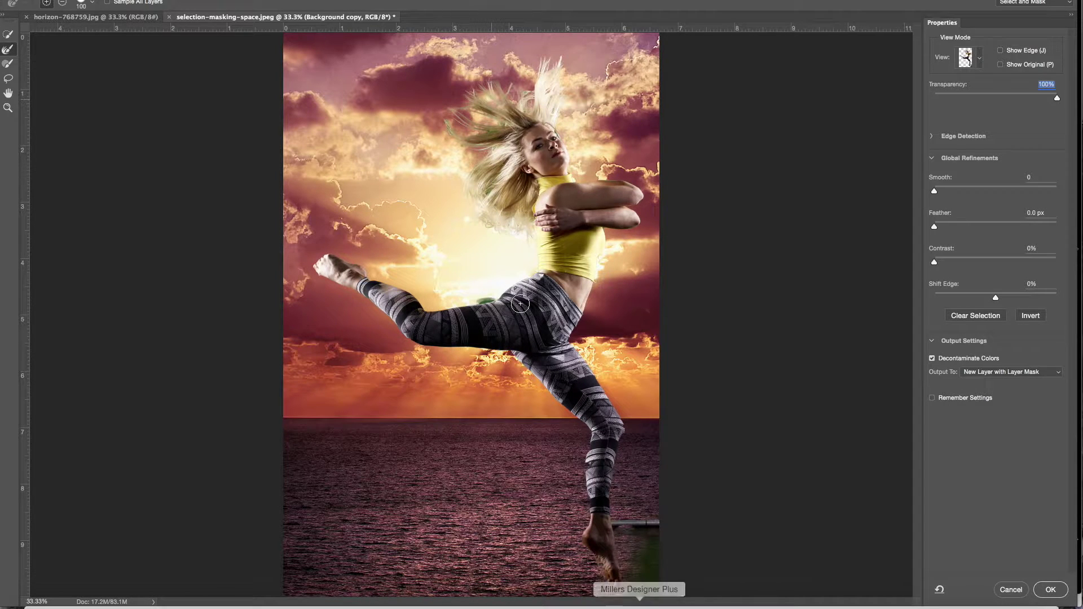
left_click_drag(492, 300, 471, 298)
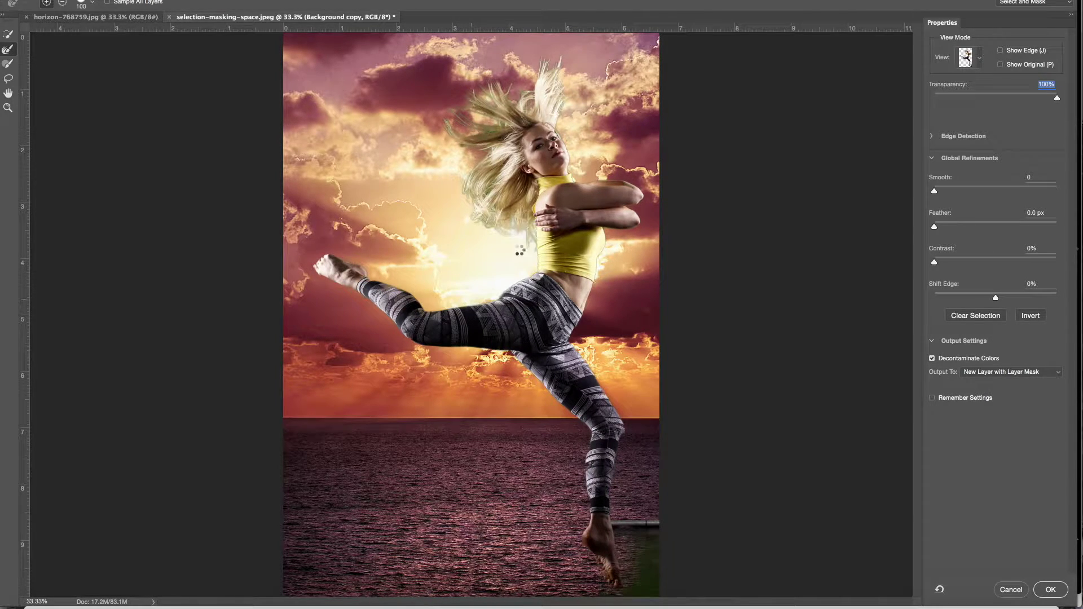
left_click_drag(494, 183, 500, 178)
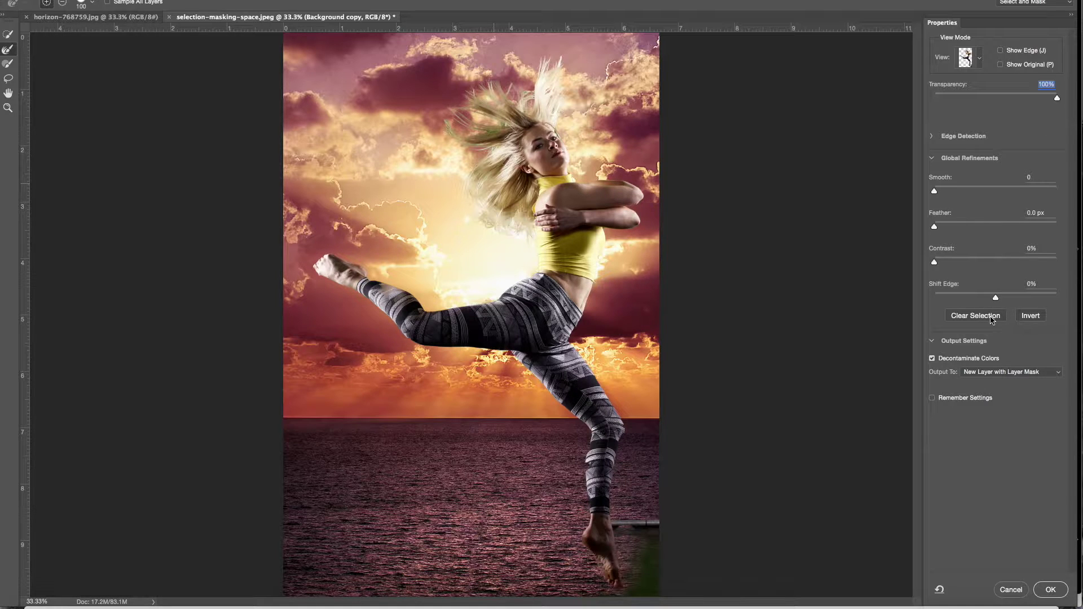
- Keep Feather, Contrast and Smooth at zero and turn on Show Edge to display the refinement areas
left_click_drag(934, 228, 894, 226)
mouse_move(934, 263)
left_mouse_down()
mouse_move(957, 263)
mouse_move(934, 263)
left_mouse_up()
mouse_move(933, 191)
left_mouse_down()
mouse_move(961, 193)
mouse_move(918, 194)
left_mouse_up()
left_click(1001, 52)
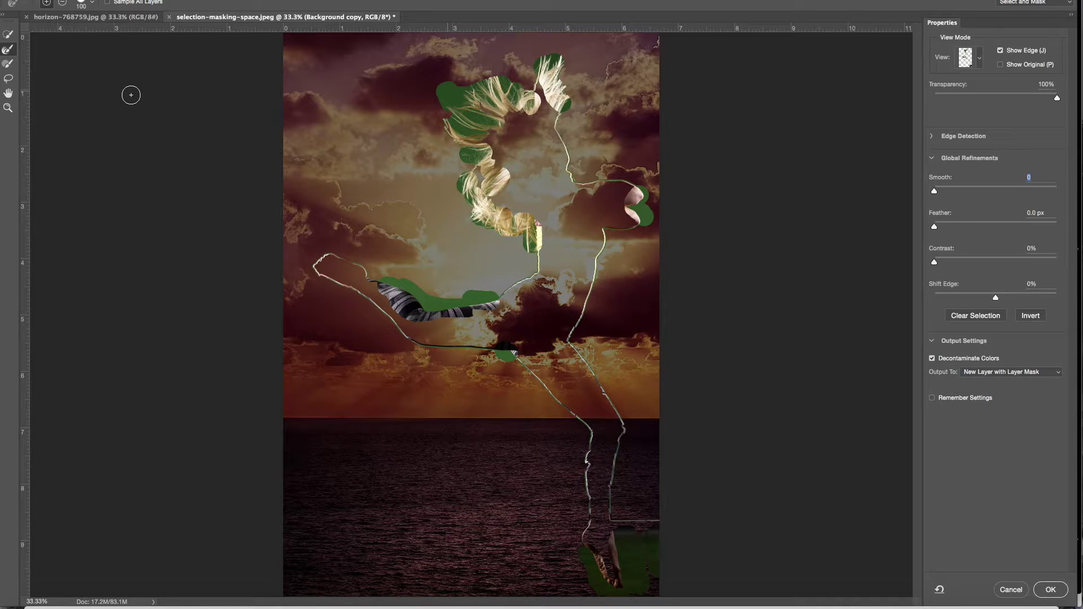
- Add the hair area above the forehead to the selection with the Quick Selection tool and turn off Show Edge
left_click(5, 35)
mouse_move(478, 104)
left_mouse_down()
mouse_move(503, 114)
mouse_move(492, 82)
left_mouse_up()
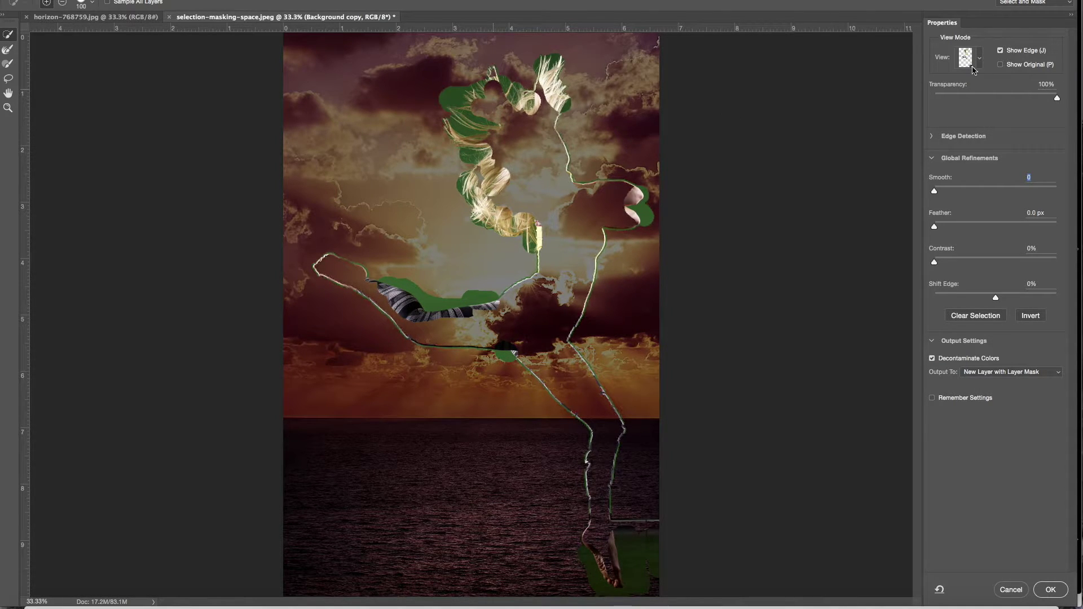
left_click(1001, 51)
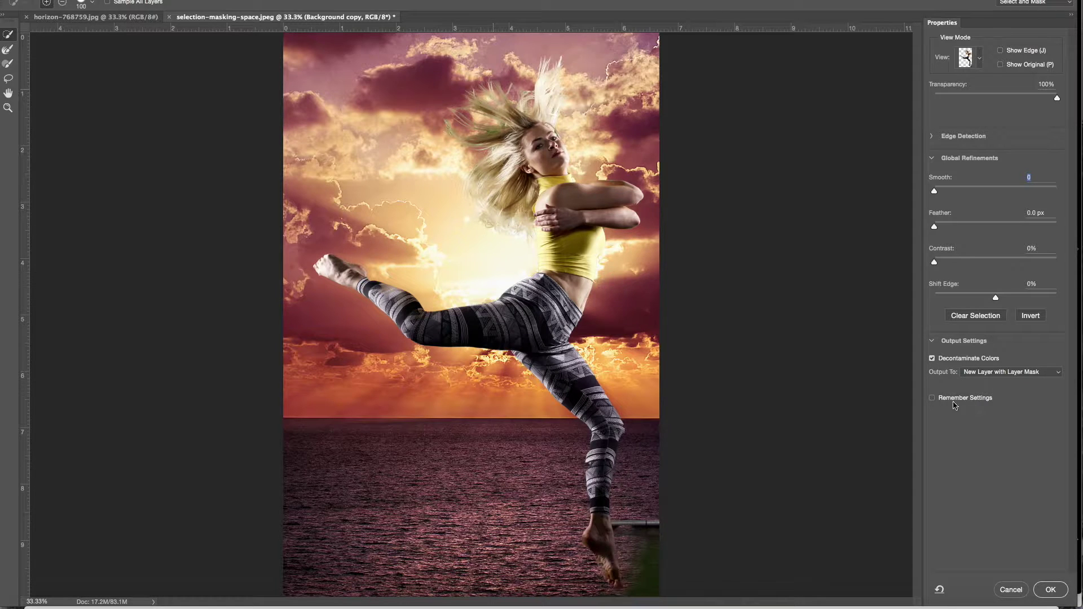
- Refine the loose hair strands behind the head with the Refine Edge Brush, reducing its size to 40 for finer strokes
left_click(8, 53)
mouse_move(486, 132)
left_mouse_down()
mouse_move(507, 124)
mouse_move(522, 148)
mouse_move(537, 230)
mouse_move(469, 177)
mouse_move(450, 132)
left_mouse_up()
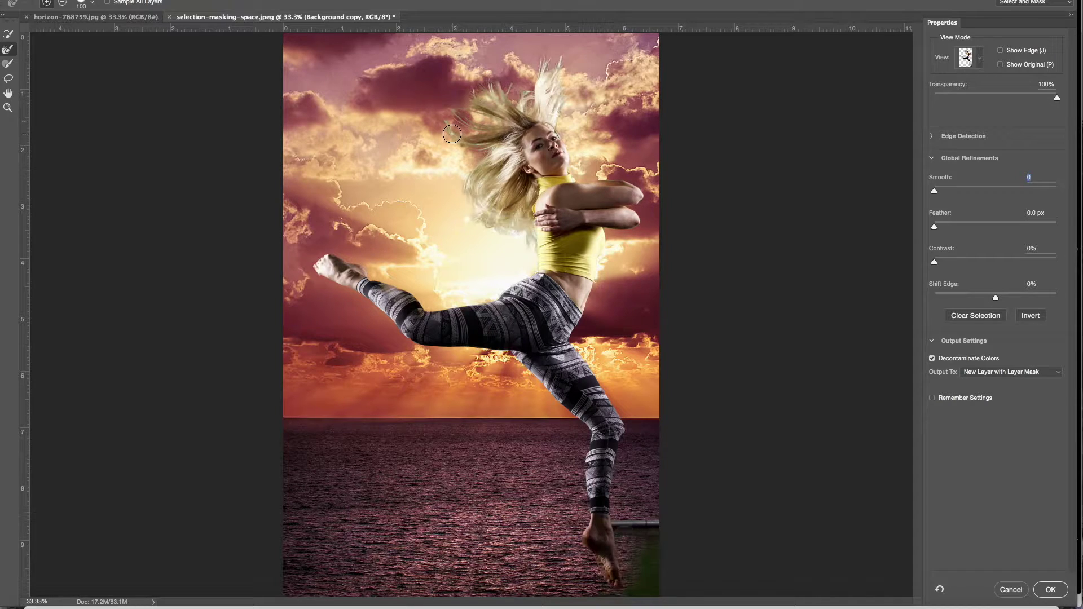
key("bracketleft")
key("bracketleft")
key("bracketleft")
key("bracketleft")
key("bracketleft")
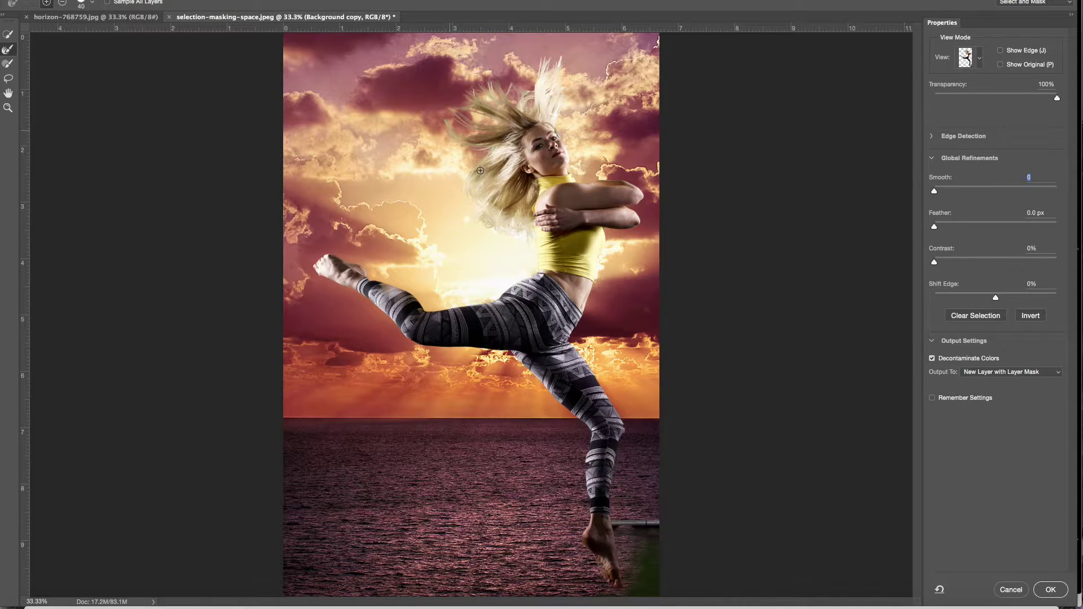
left_click_drag(477, 176, 505, 107)
- Switch the view to Overlay and brush part of the leftover green area beside the lower foot out of the selection
left_click(970, 63)
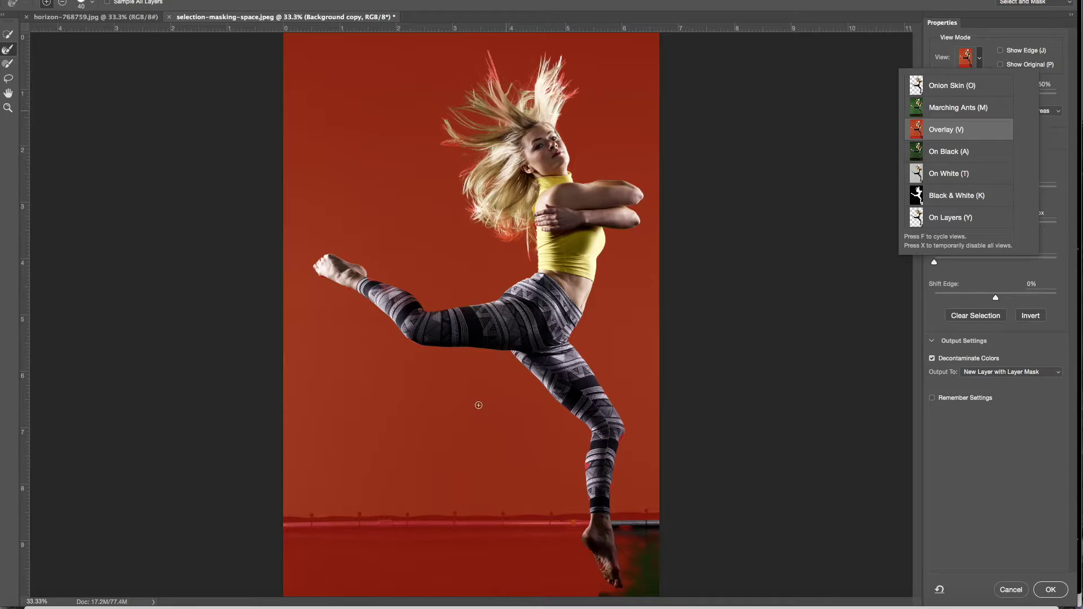
left_click(8, 68)
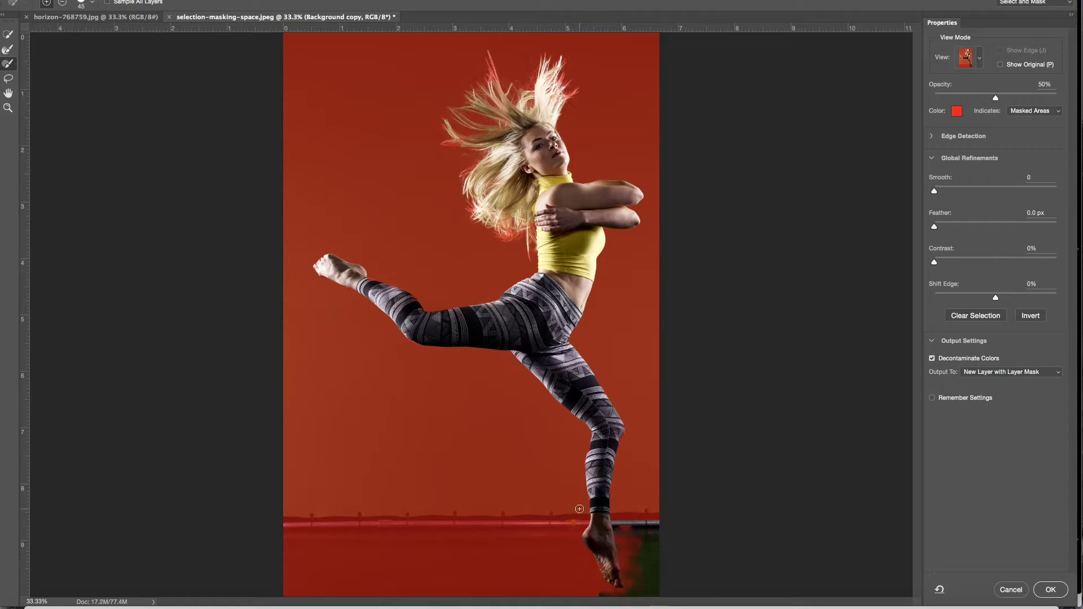
key("alt")
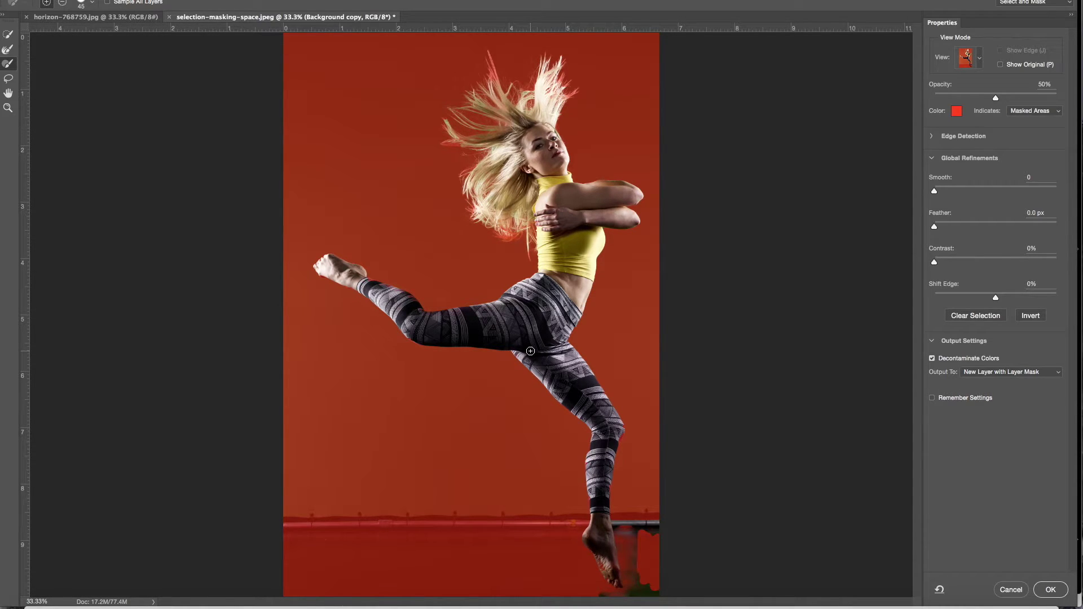
- Set the brush to subtract at size 100 and mask out the remaining rail and green backdrop beside the lower foot
left_click(62, 4)
key("bracketright")
key("bracketright")
key("bracketright")
key("bracketright")
key("bracketright")
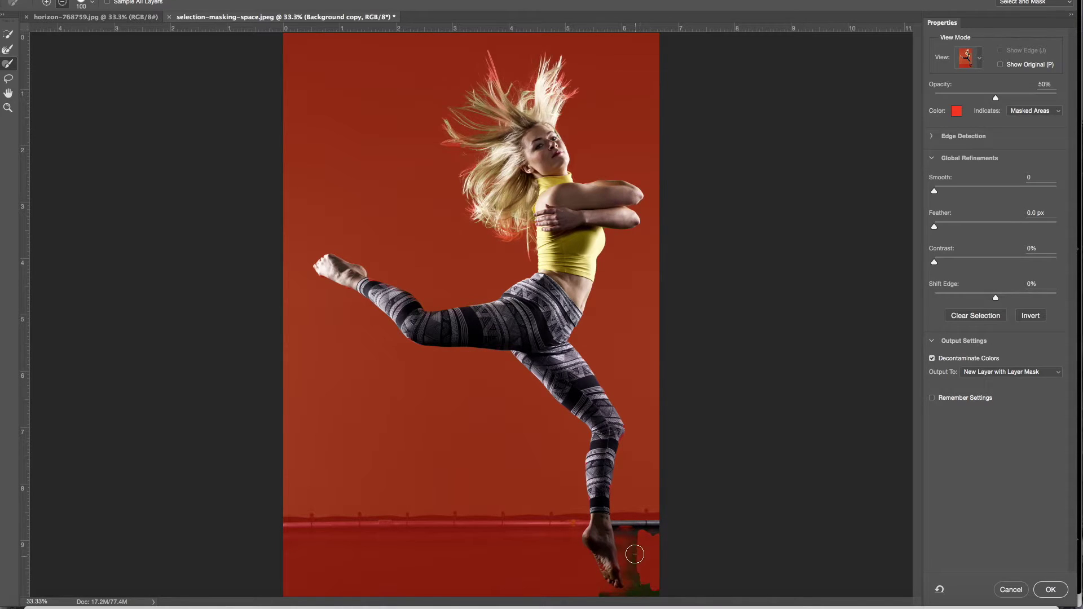
mouse_move(630, 523)
left_mouse_down()
mouse_move(653, 522)
mouse_move(655, 598)
left_mouse_up()
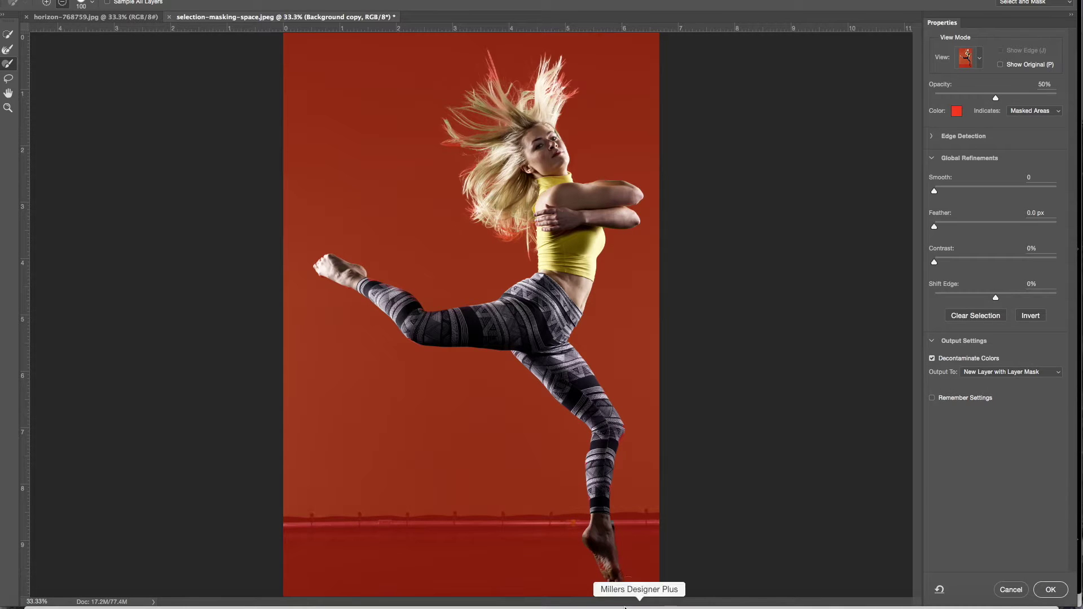
- Clean the mask around the lower foot's toes with a size 50 brush and output the cutout as a new layer with layer mask
key("bracketleft")
key("bracketleft")
key("bracketleft")
key("bracketleft")
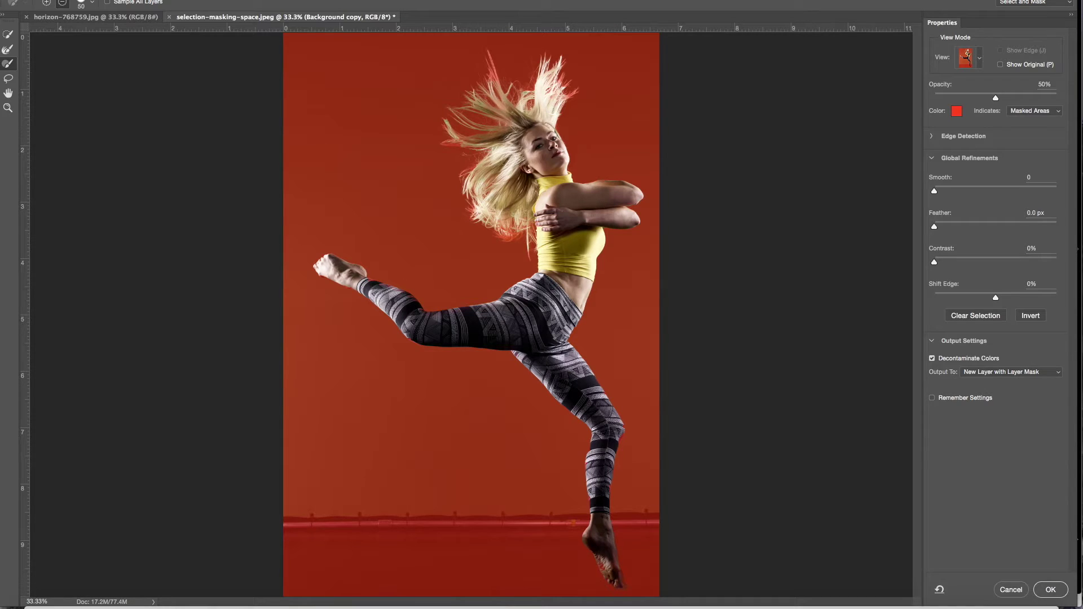
left_click_drag(609, 578, 602, 558)
left_click(1050, 590)
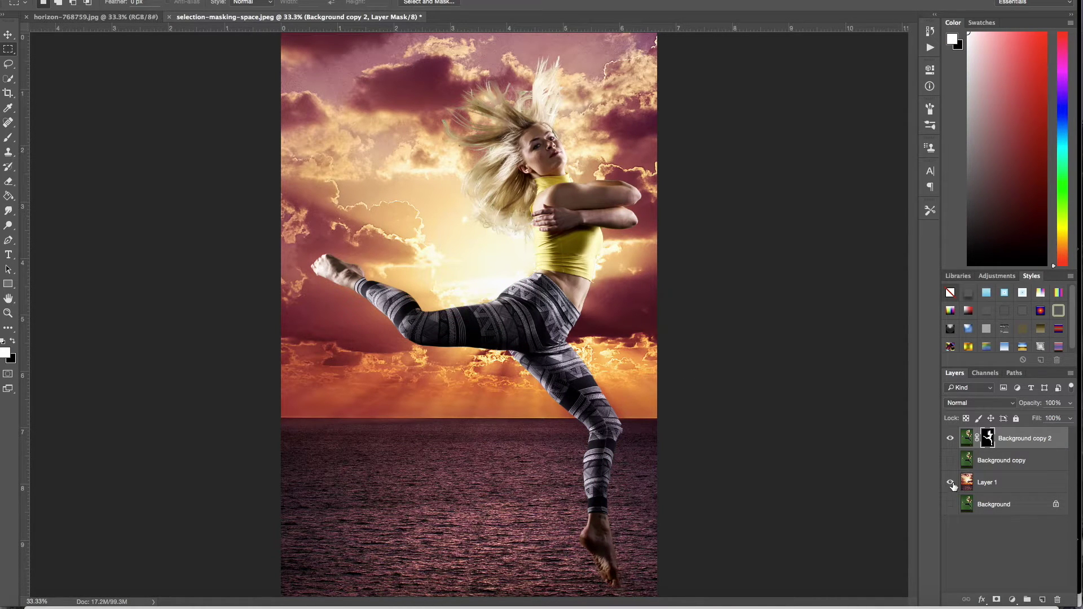
- Toggle the visibility of Background copy 2 and Layer 1 to check the cutout with and without the sunset
left_click(949, 439)
left_click(949, 439)
left_click(949, 441)
left_click(949, 441)
left_click(950, 487)
left_click(949, 488)
left_click(949, 488)
left_click(949, 489)
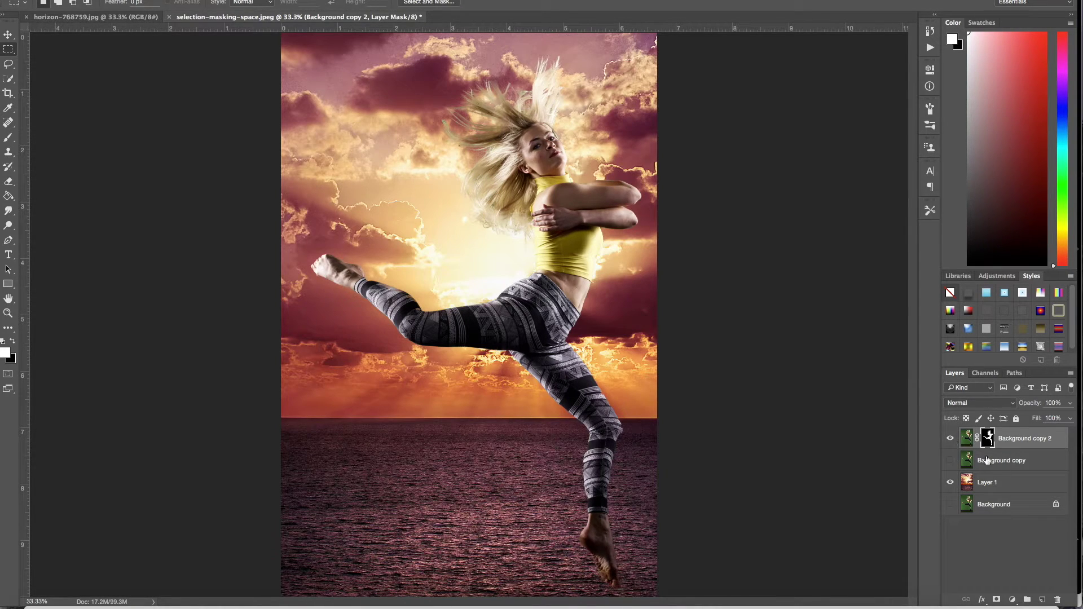